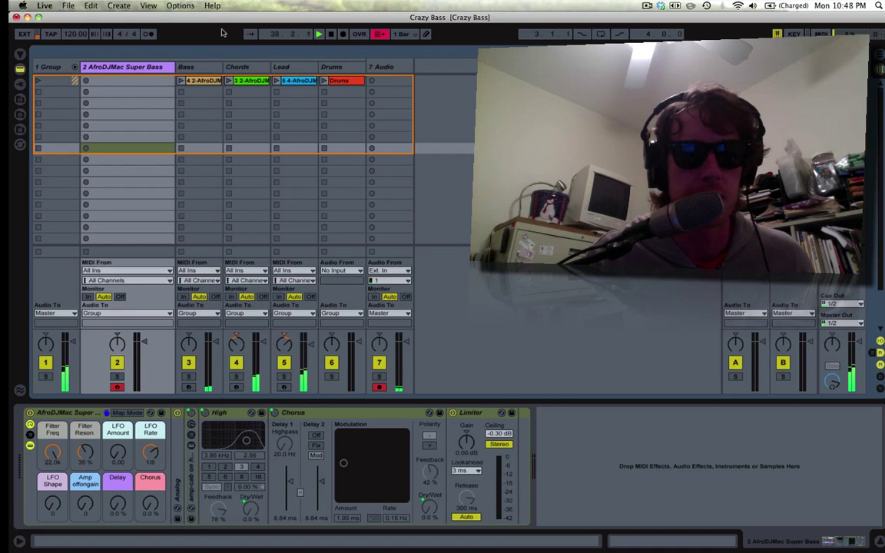
# Step: Show the AfroDJMac Super Bass track's rack with its Analog instrument unfolded
pyautogui.click(115, 68)
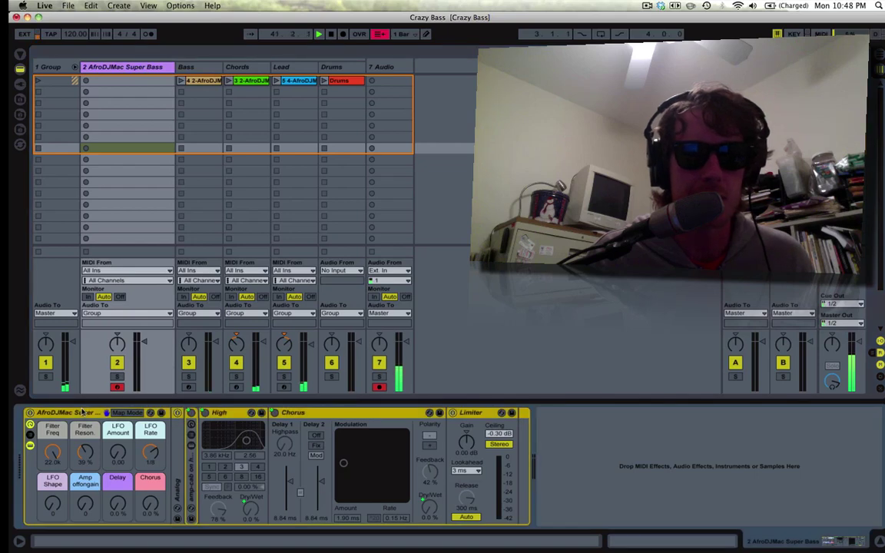
pyautogui.click(161, 414)
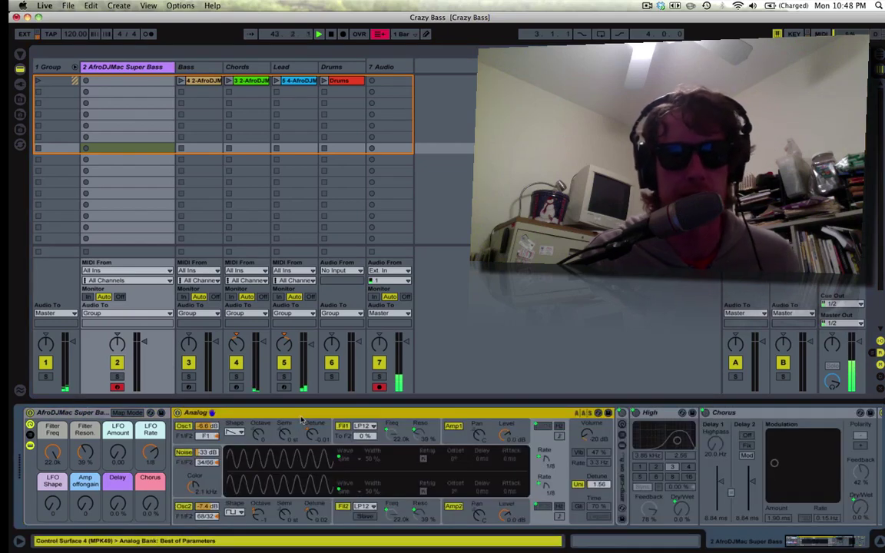
pyautogui.click(155, 67)
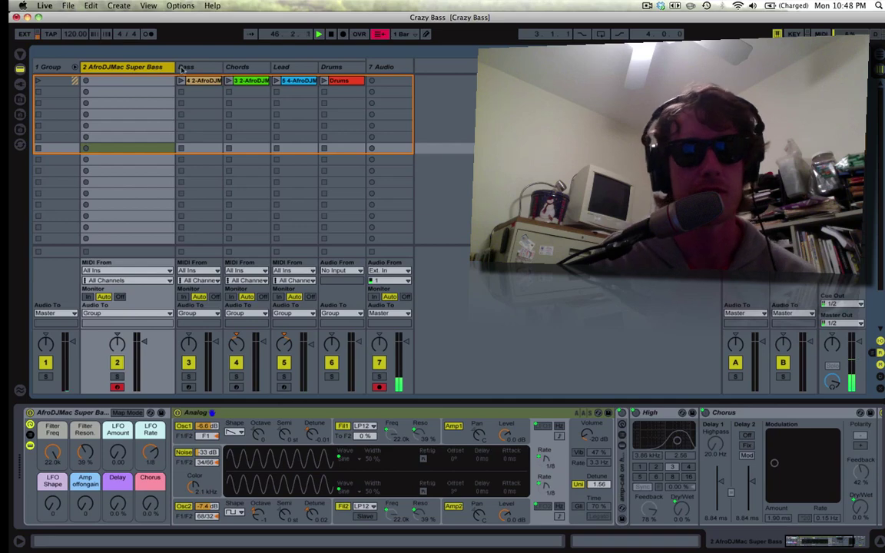
# Step: Look through the device chains of the Bass, Chords and Lead tracks, and return to the AfroDJMac Super Bass track
pyautogui.click(188, 66)
pyautogui.click(245, 68)
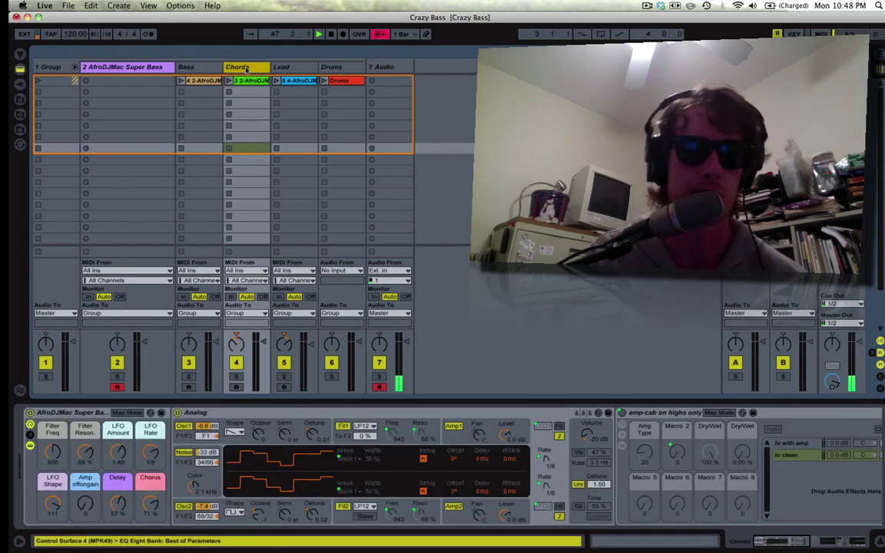
pyautogui.click(292, 67)
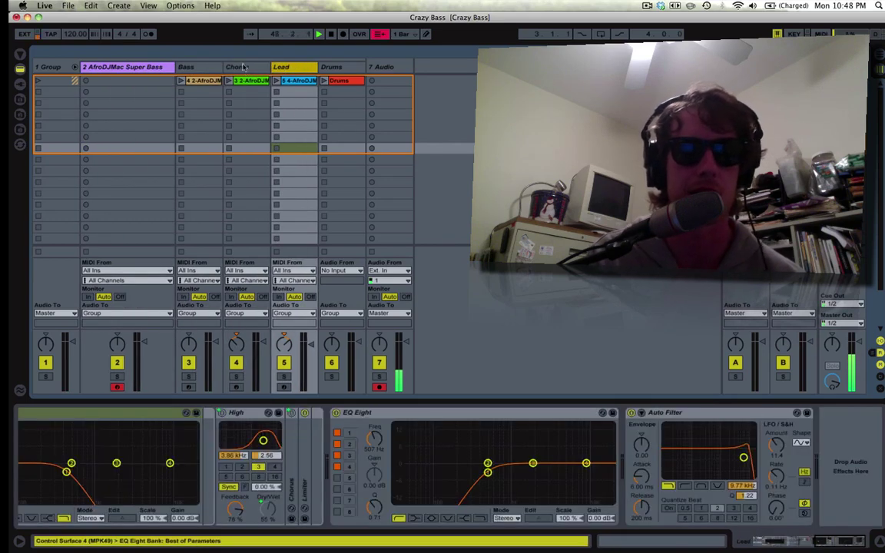
pyautogui.click(113, 67)
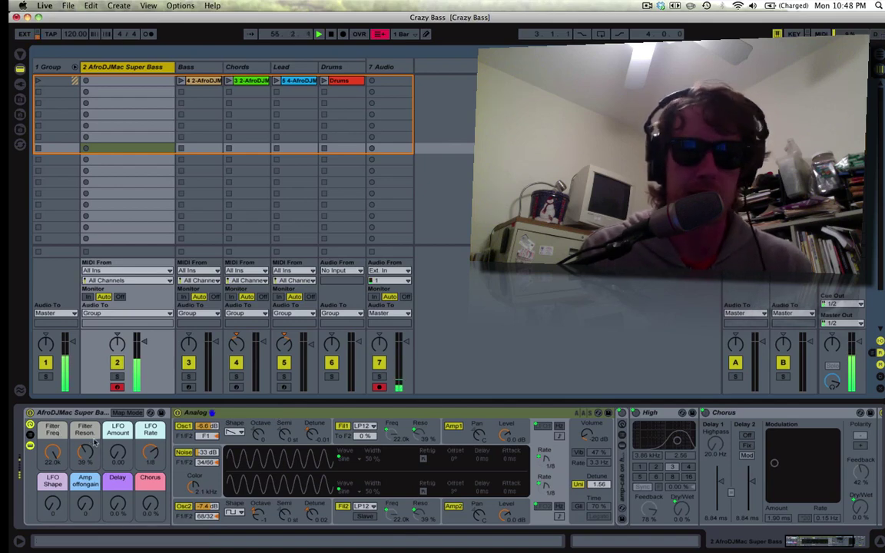
# Step: Raise the rack's Filter Reson. macro to 72 %, and bring it down to 43 %
pyautogui.moveTo(85, 459)
pyautogui.mouseDown()
pyautogui.moveTo(84, 449)
pyautogui.moveTo(84, 462)
pyautogui.mouseUp()
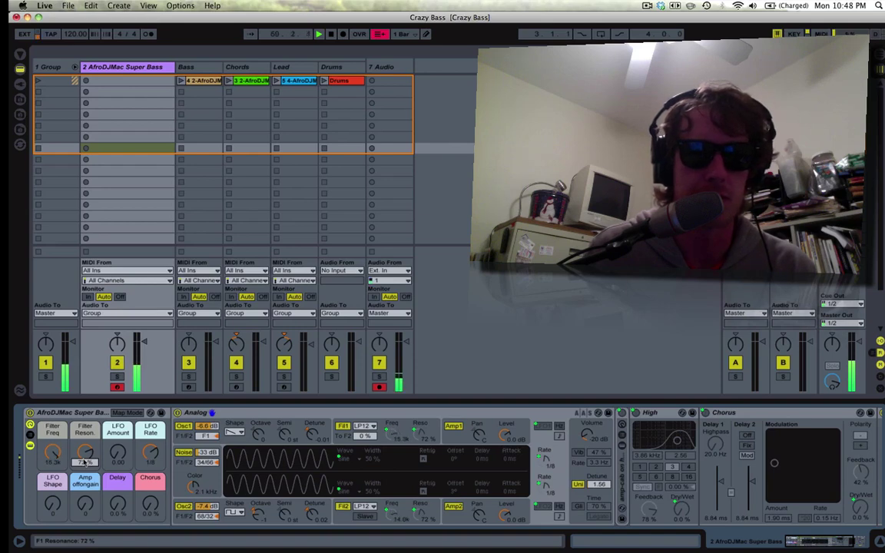
pyautogui.moveTo(85, 462); pyautogui.dragTo(85, 491)
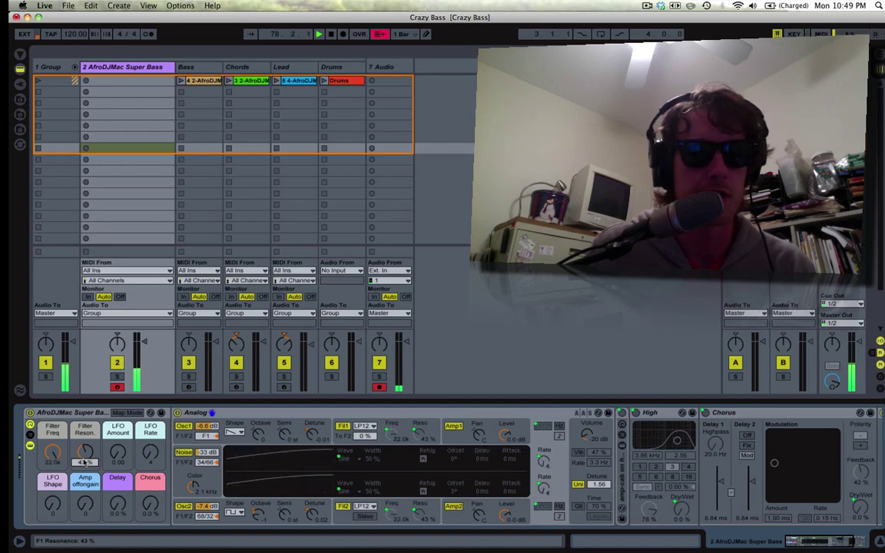
# Step: Fold the Analog instrument and unfold the amp-cab on highs only rack
pyautogui.click(246, 422)
pyautogui.doubleClick(248, 415)
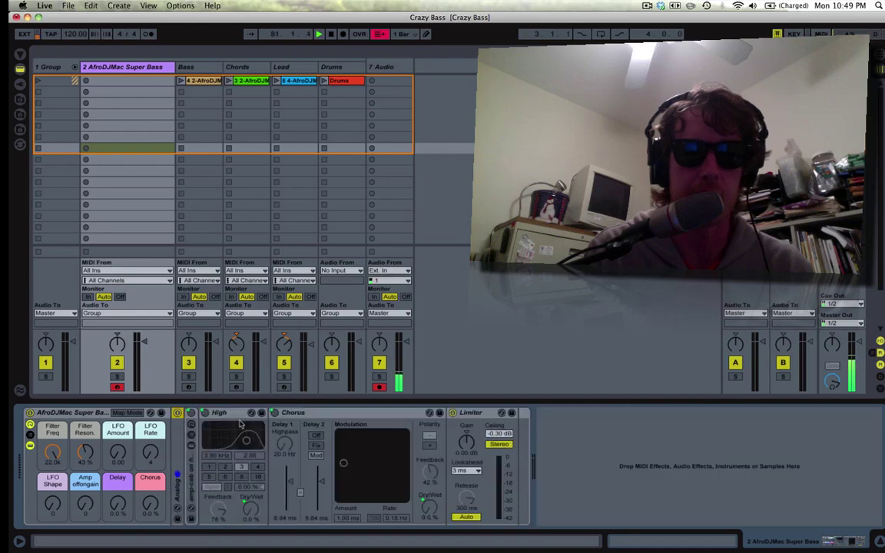
pyautogui.doubleClick(186, 467)
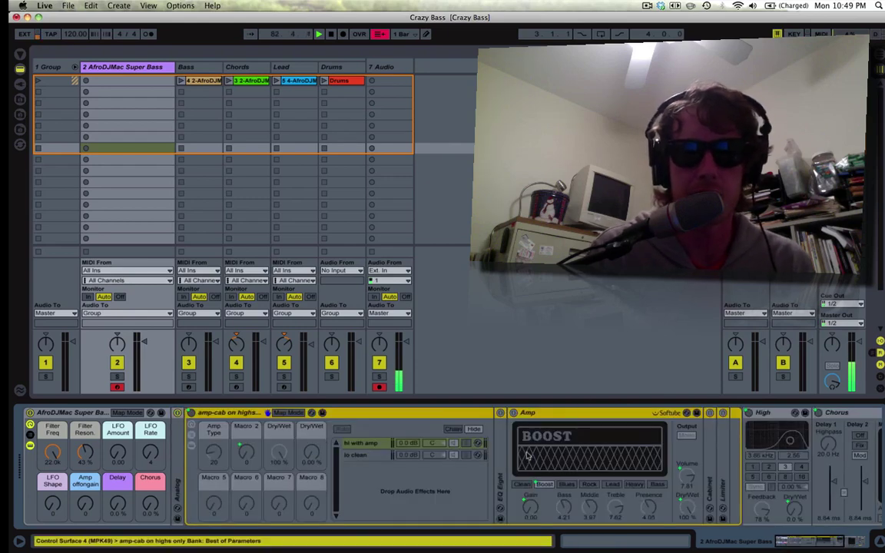
# Step: Compare the rack's hi with amp and lo clean chains, and unfold the hi with amp chain's EQ Eight to inspect its filter curve
pyautogui.click(361, 443)
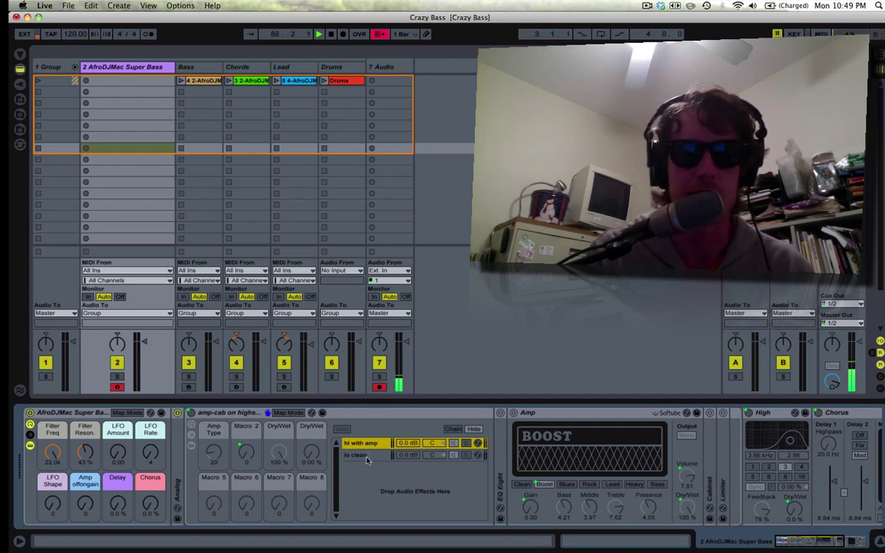
pyautogui.click(366, 456)
pyautogui.click(361, 443)
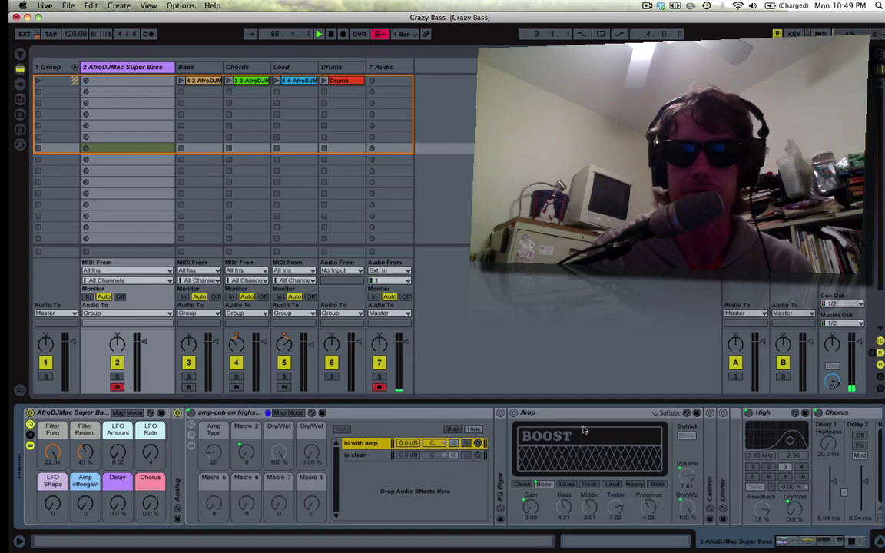
pyautogui.click(503, 443)
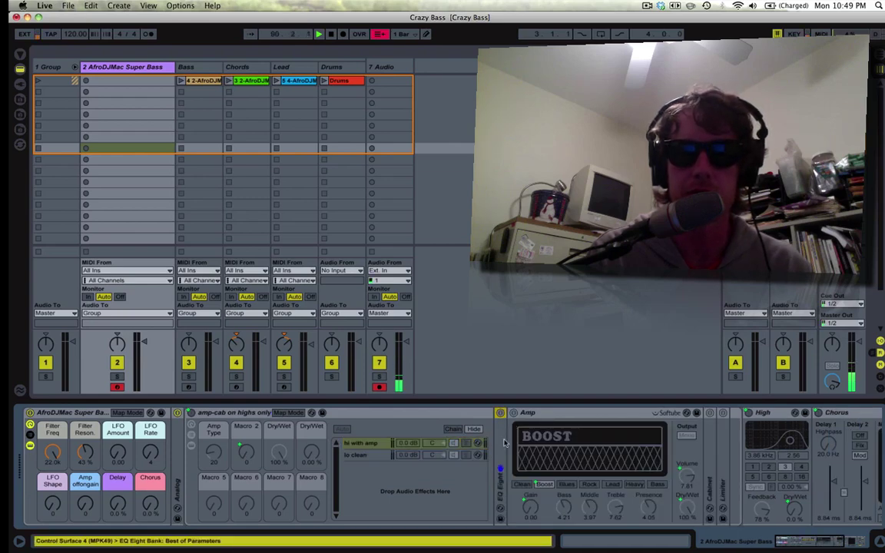
pyautogui.doubleClick(503, 443)
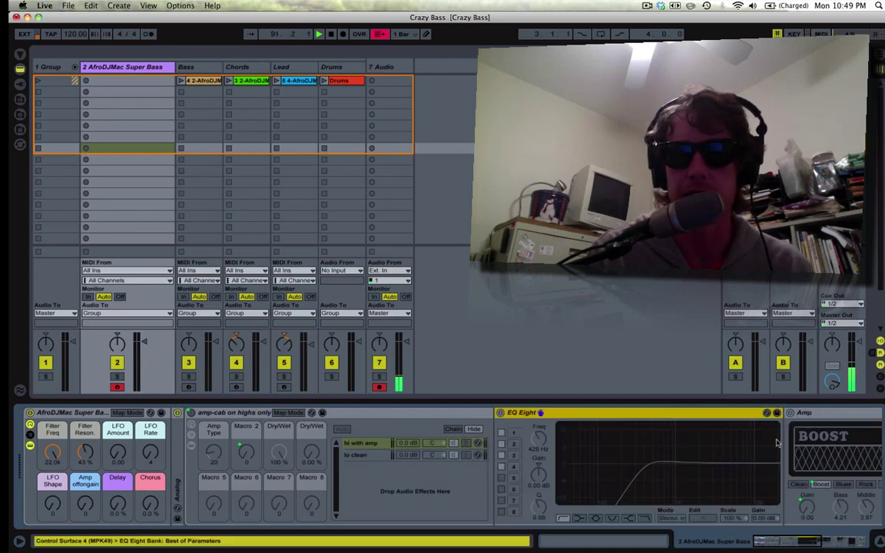
pyautogui.hscroll(5, 776, 443)
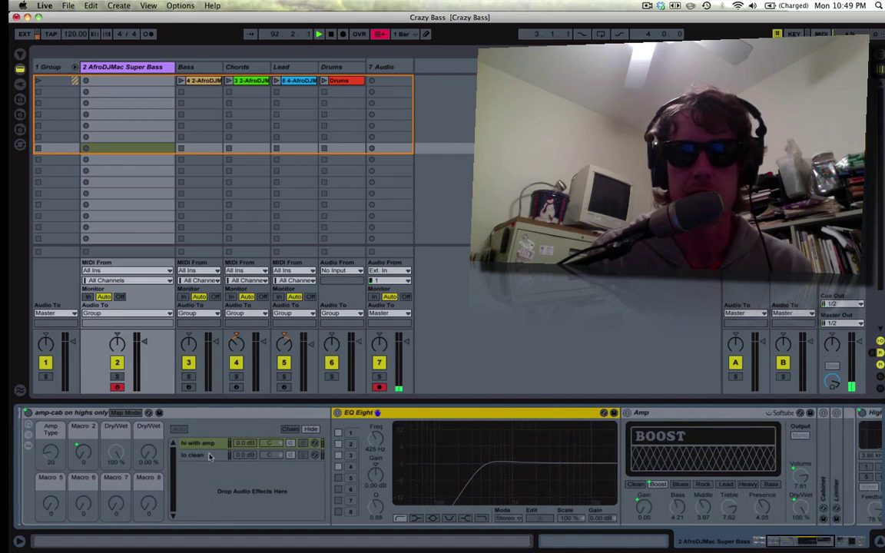
# Step: Inspect the EQ Eight curve of the lo clean chain, and reselect the hi with amp chain
pyautogui.click(208, 456)
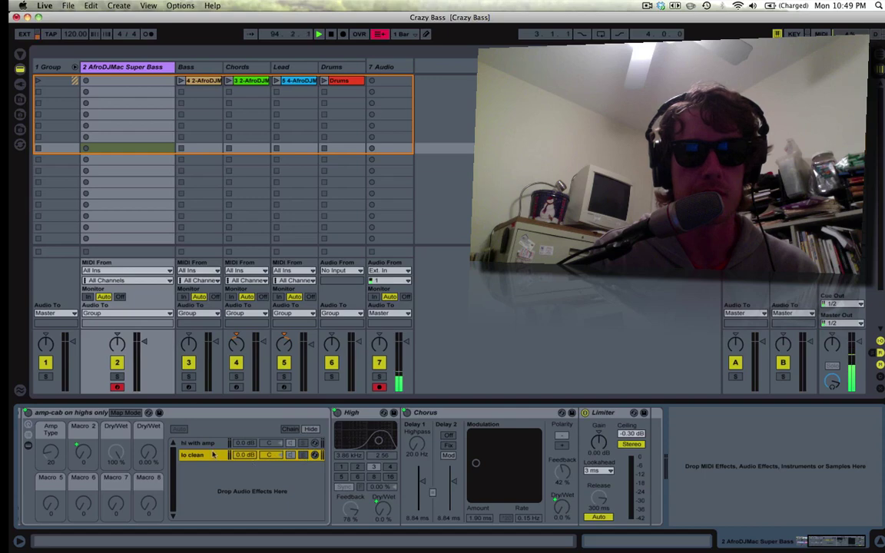
pyautogui.click(207, 457)
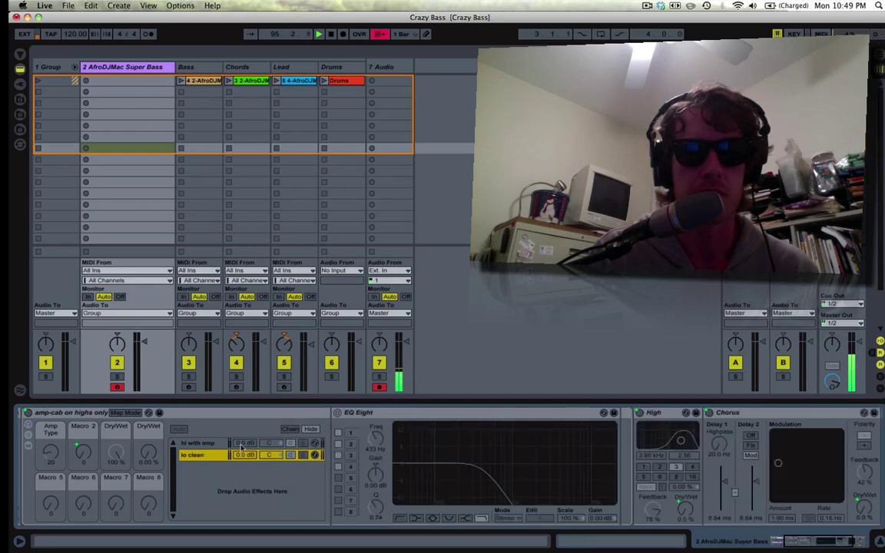
pyautogui.hscroll(-5, 242, 447)
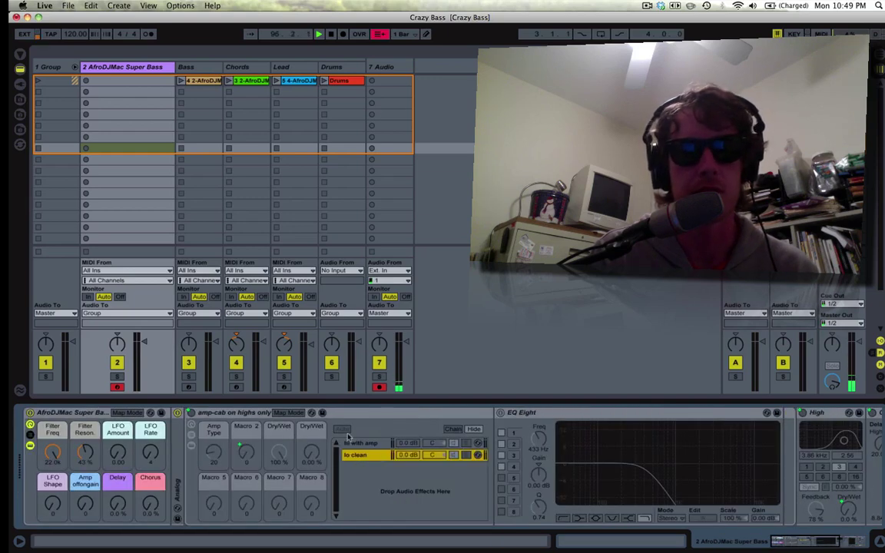
pyautogui.click(357, 443)
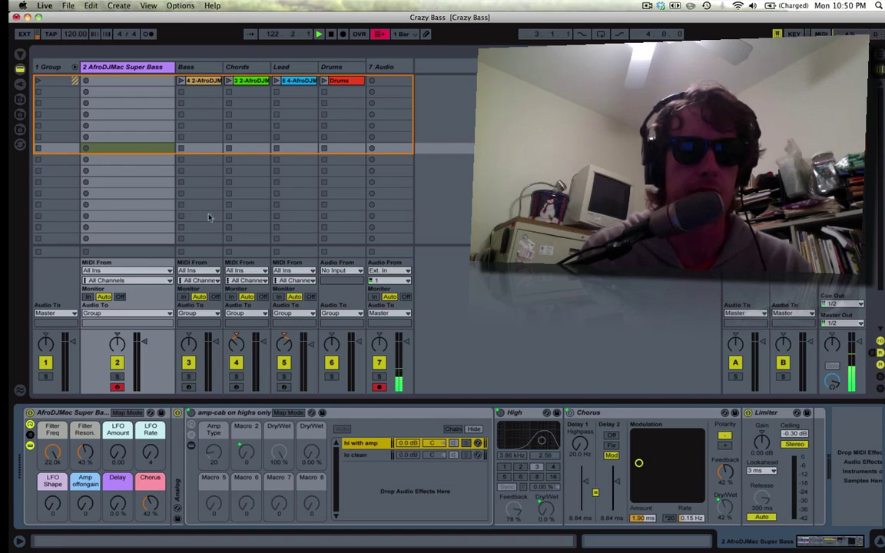
# Step: Play the Chords clip, launch the Lead clip, and stop the Chords track
pyautogui.click(243, 68)
pyautogui.click(229, 81)
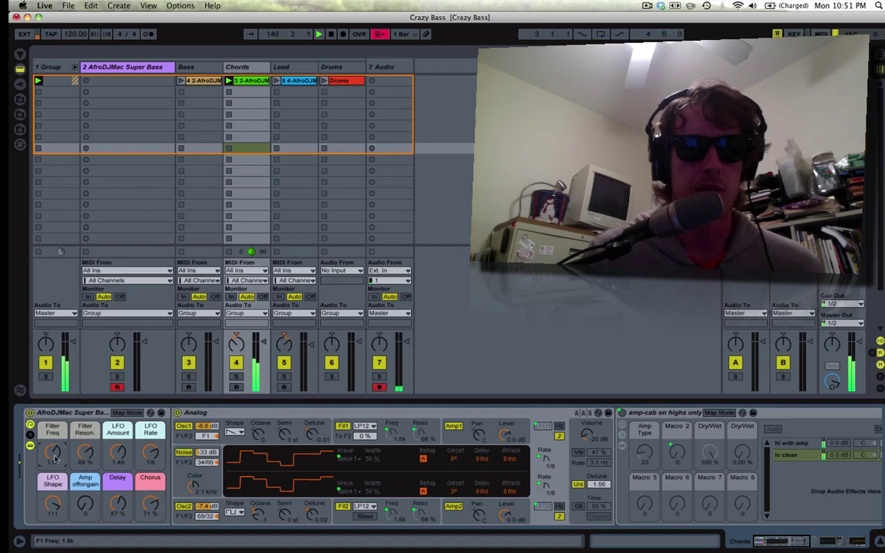
pyautogui.click(277, 81)
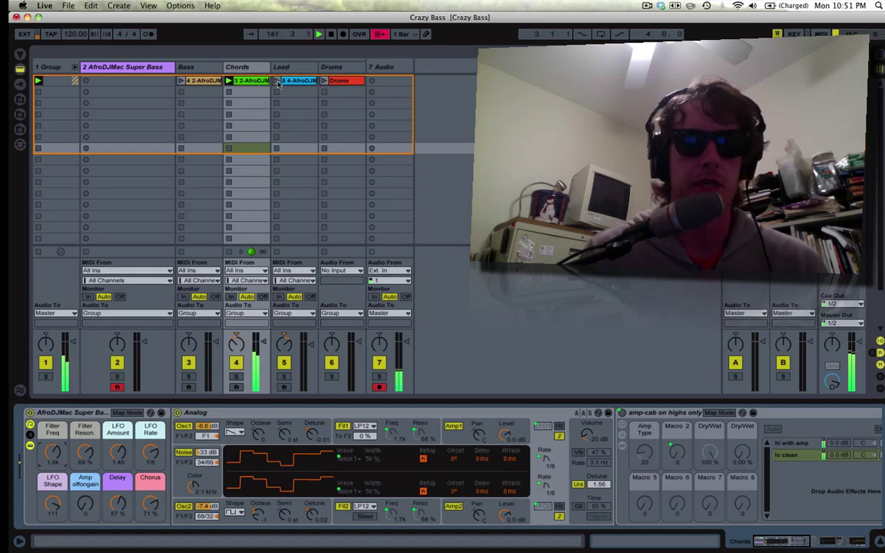
pyautogui.click(229, 93)
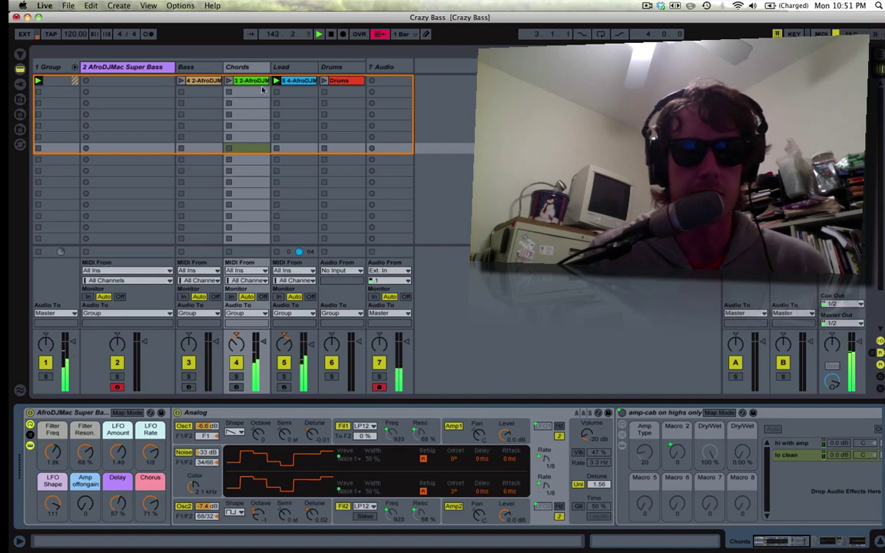
# Step: Show the Lead track's device chain from its beginning, with the rack macros and Analog instrument in view
pyautogui.click(279, 68)
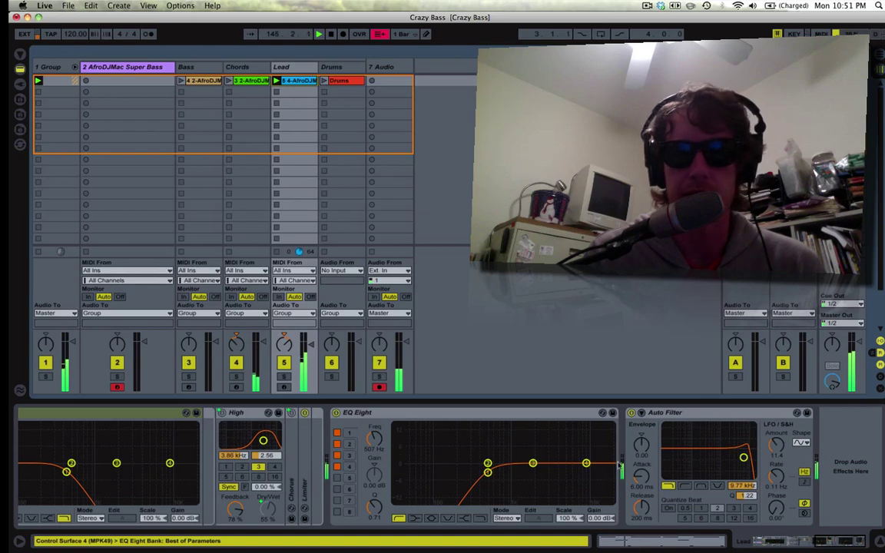
pyautogui.press('Left')
pyautogui.press('Left')
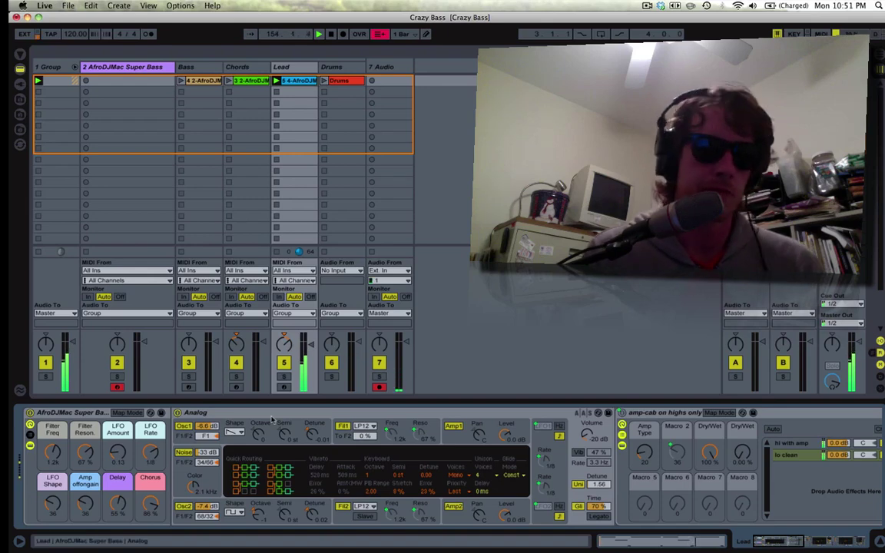
# Step: Launch the Drums, Bass and Chords clips alongside the Lead clip, and select the AfroDJMac Super Bass track
pyautogui.click(323, 81)
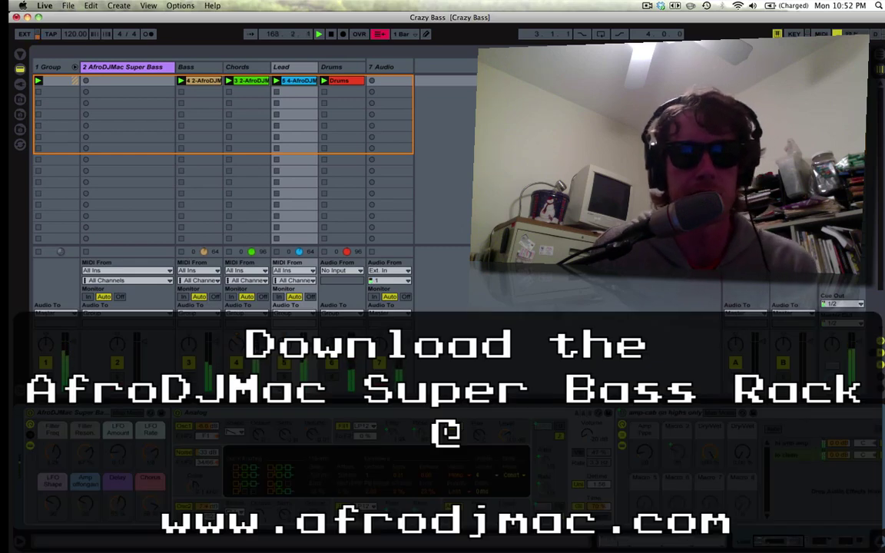
pyautogui.click(139, 69)
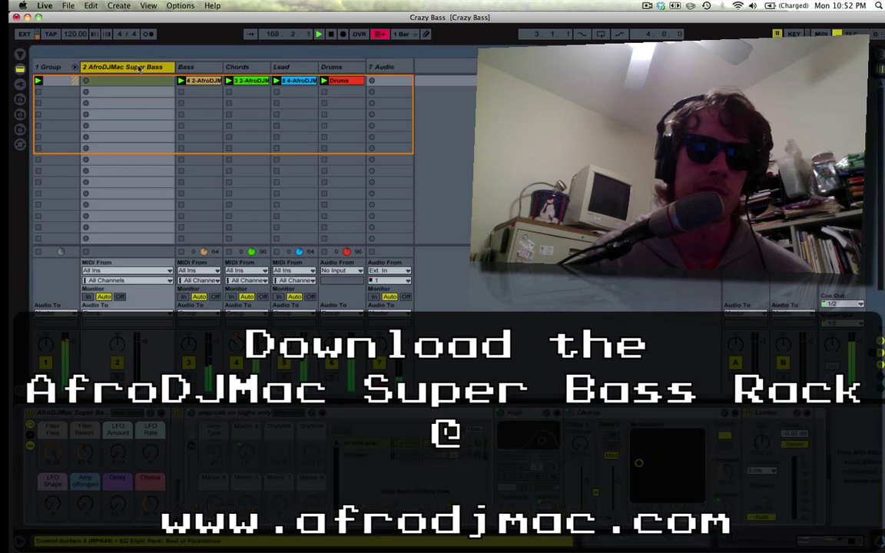